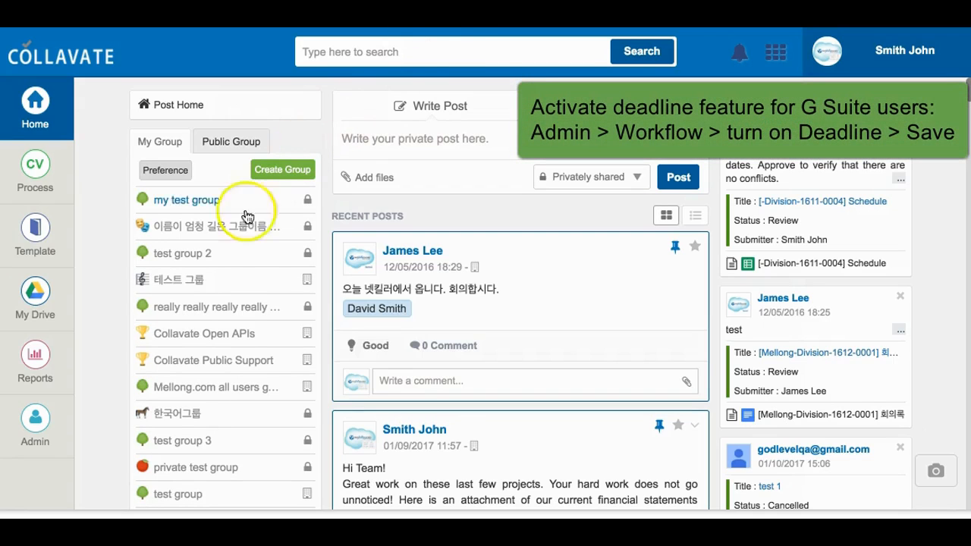
Turn on the Deadline option in the admin Workflow settings and save the change.
left_click(47, 431)
left_click(127, 460)
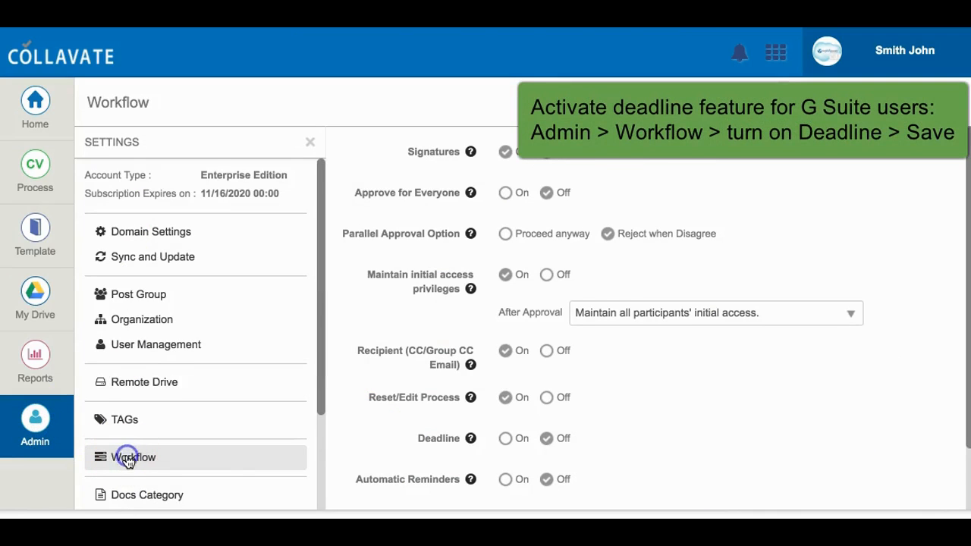
scroll(501, 440, "down", 2)
left_click(505, 361)
left_click(535, 499)
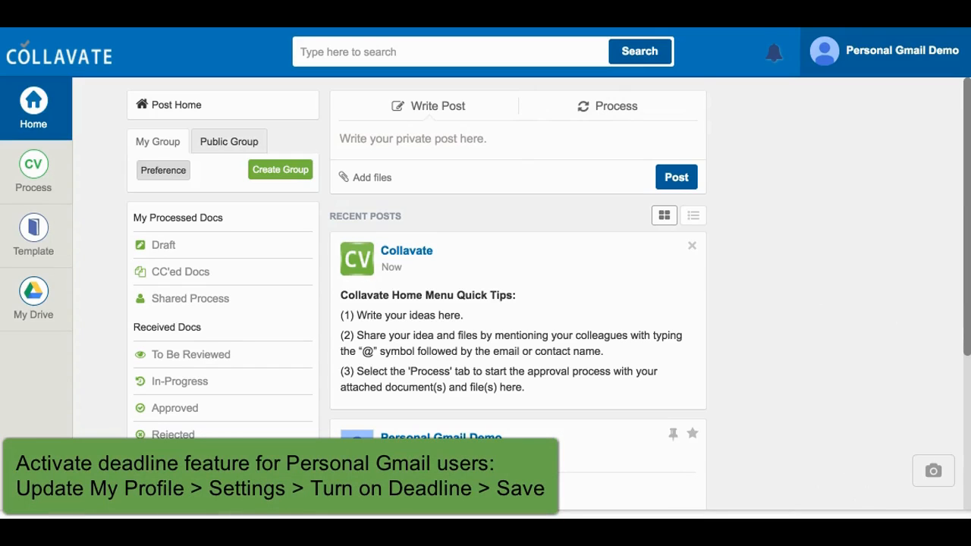
Turn on the Deadline option in the personal Gmail account's profile settings and save the profile.
left_click(856, 65)
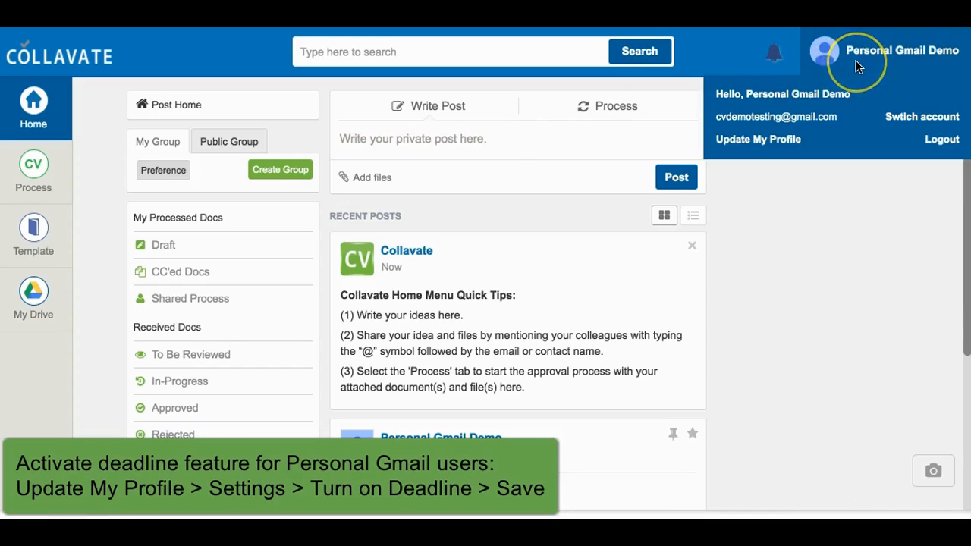
left_click(780, 143)
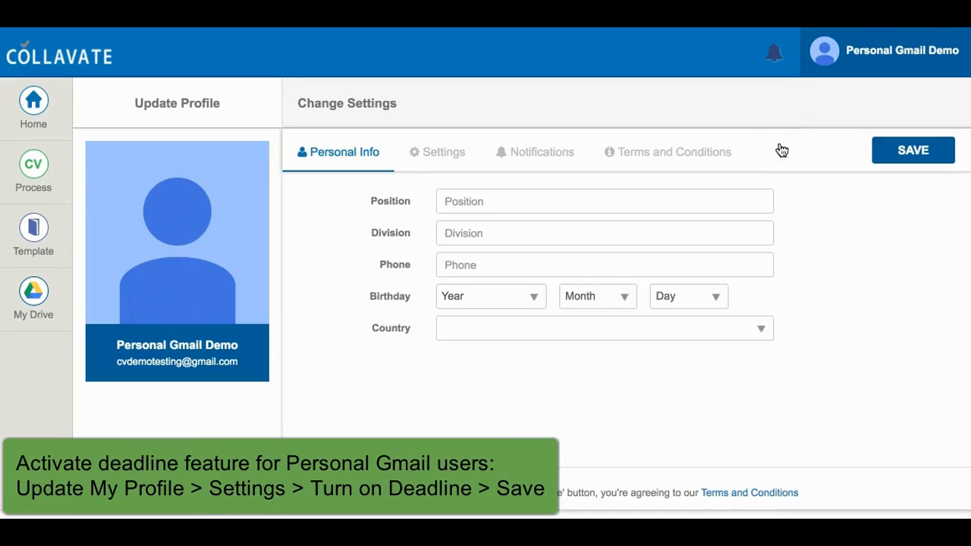
left_click(453, 161)
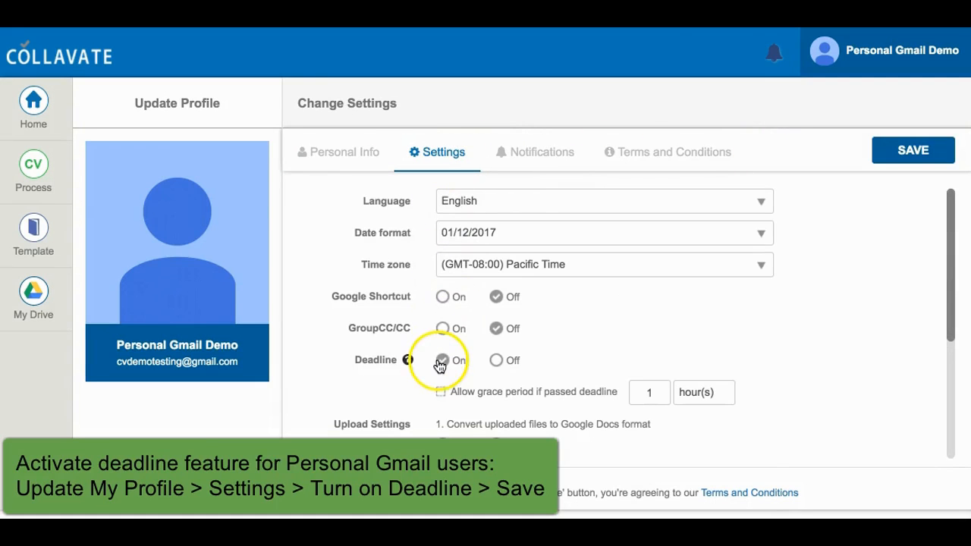
scroll(439, 364, "down", 3)
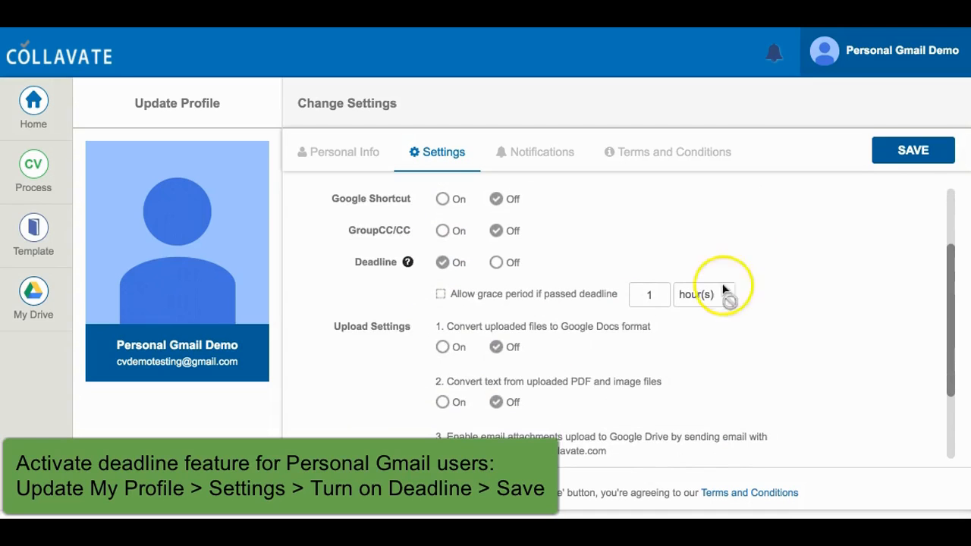
left_click(905, 152)
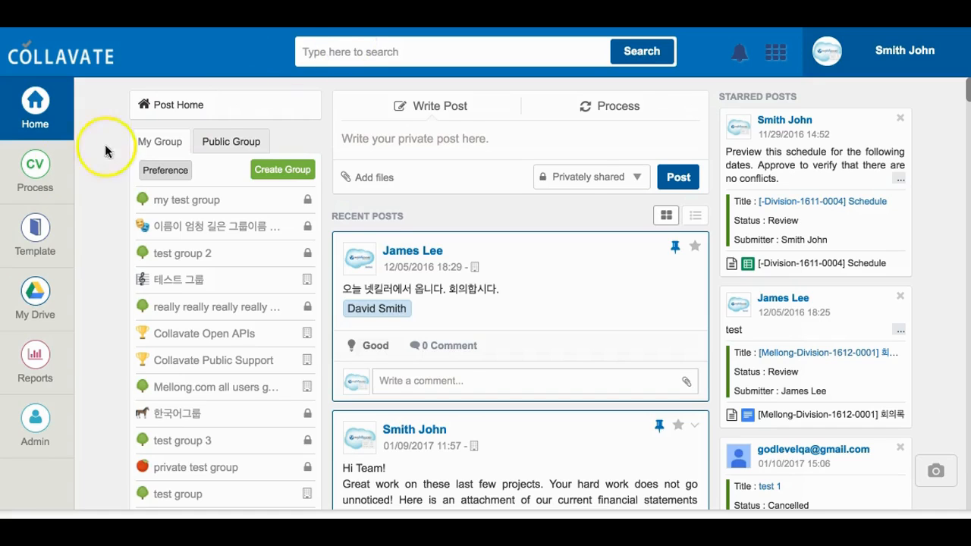
Set up a new approval process using the Mellong Newsletter document from My Drive.
left_click(34, 191)
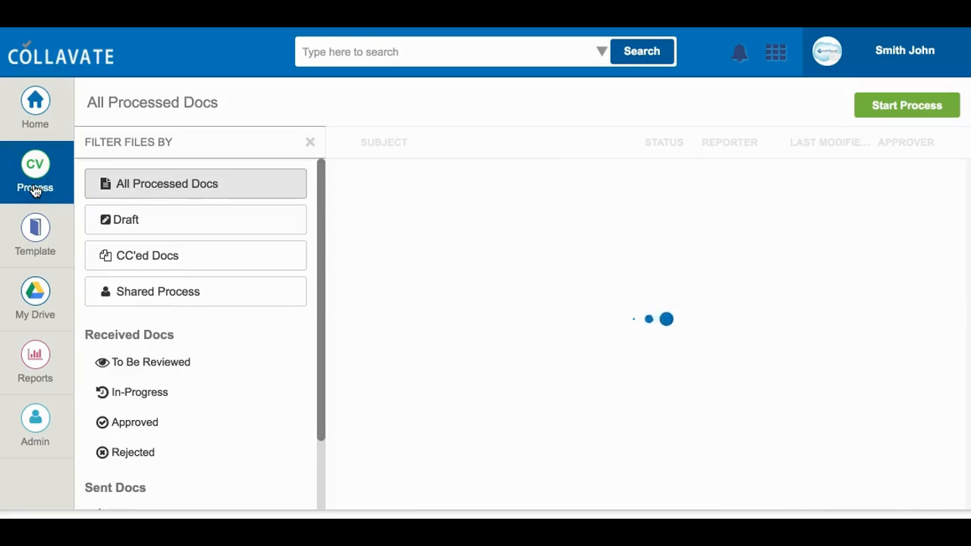
left_click(877, 106)
left_click(878, 166)
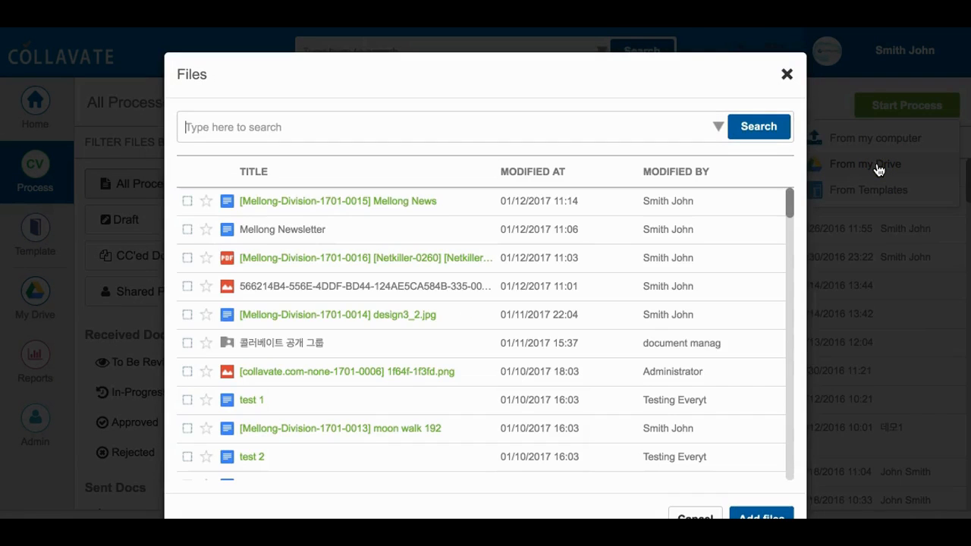
left_click(187, 229)
scroll(727, 475, "down", 2)
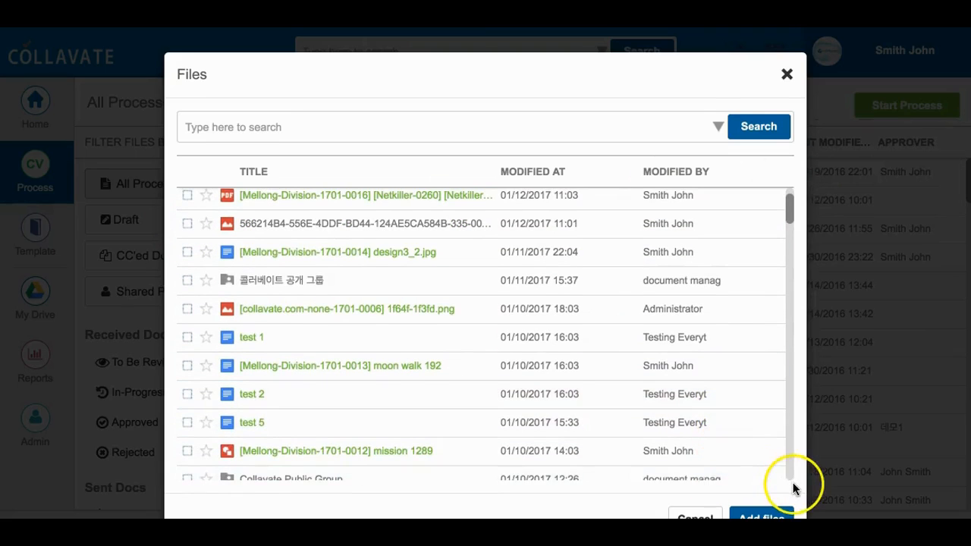
scroll(794, 487, "down", 1)
left_click(762, 500)
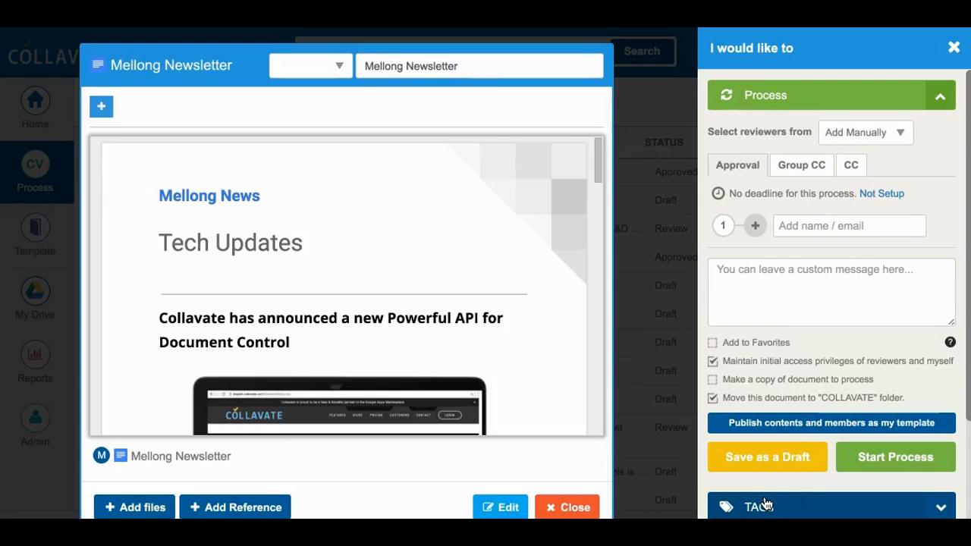
Add two sequential approval reviewers to the process, looking each one up by e-mail address.
left_click(897, 224)
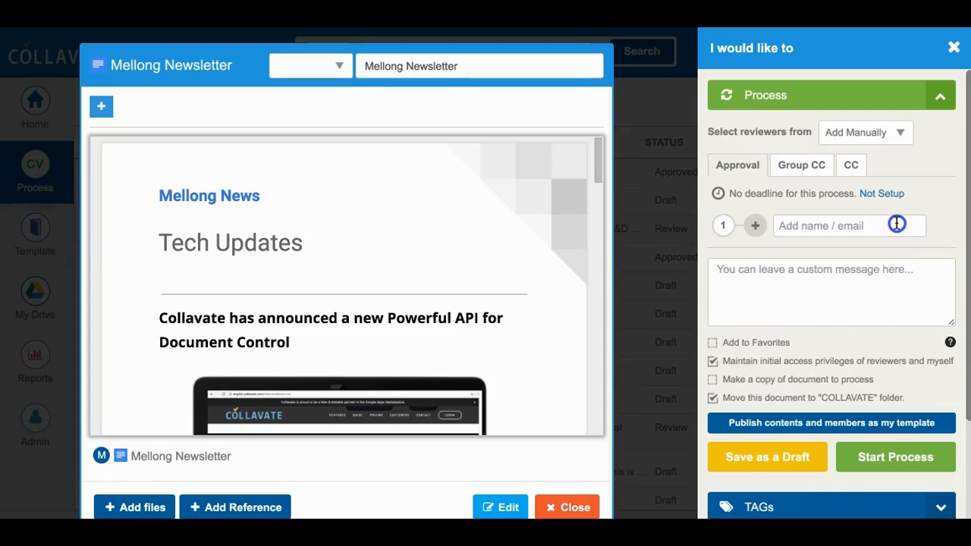
type("demo1")
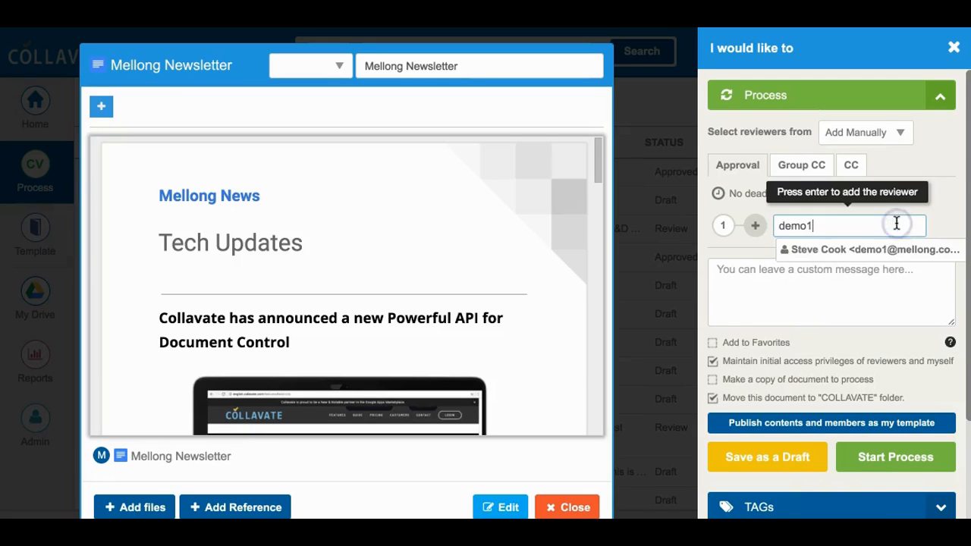
key("Return")
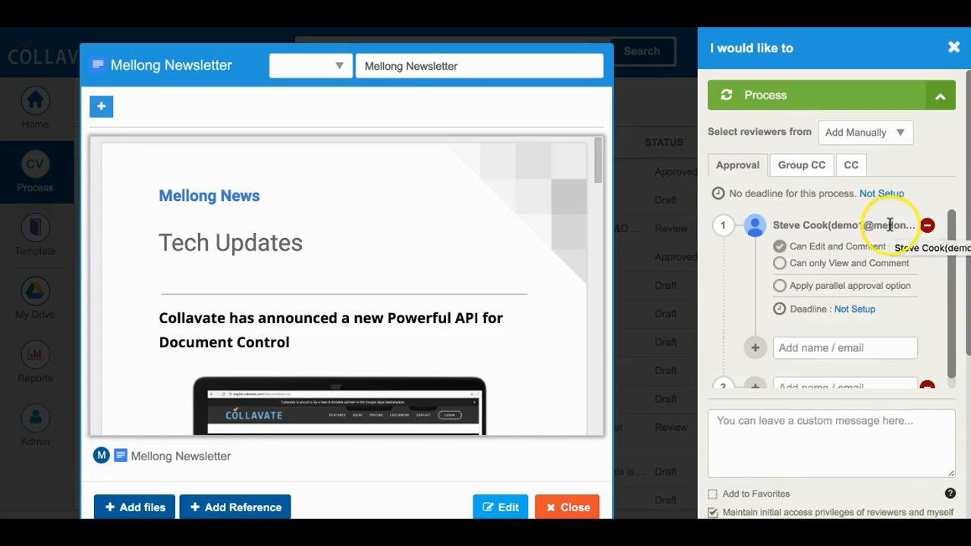
scroll(888, 223, "down", 3)
left_click(882, 196)
type("demo2@m")
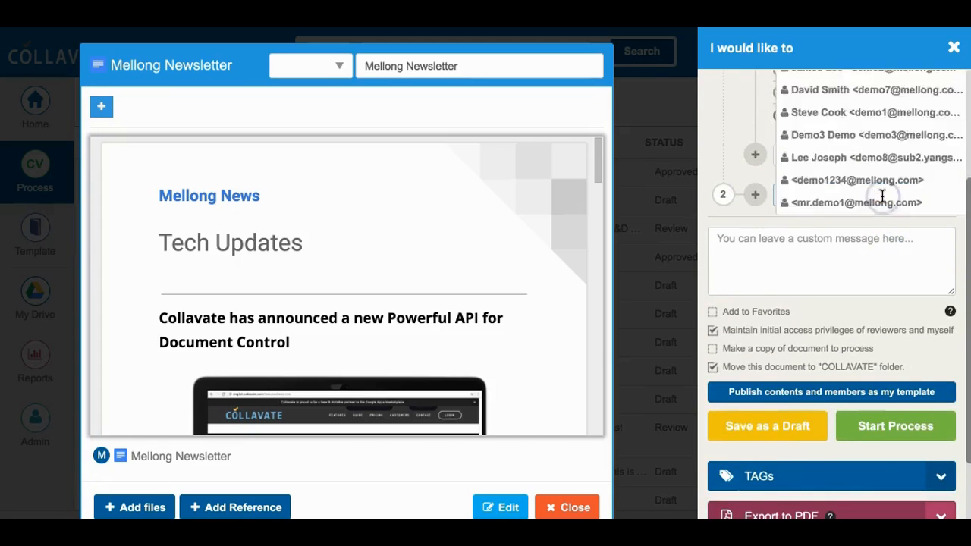
key("Return")
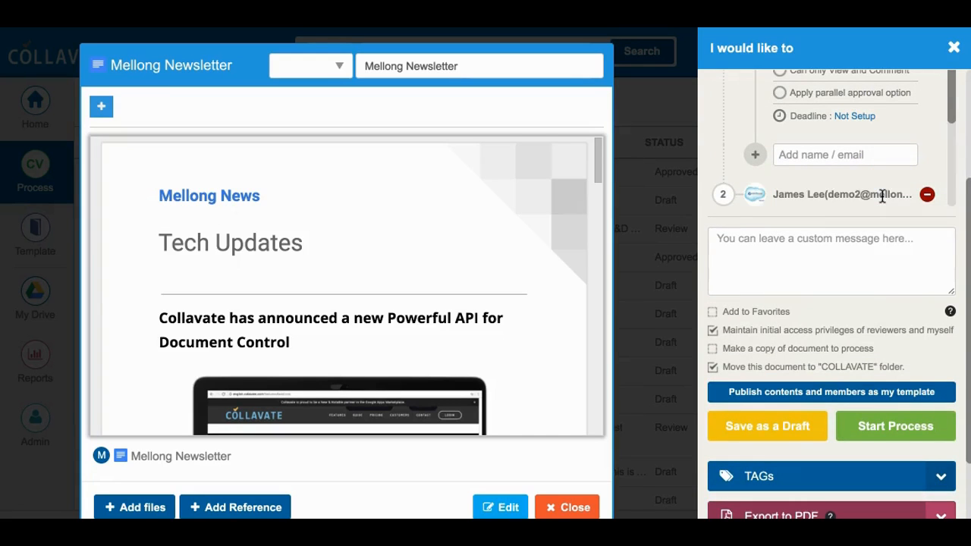
Set the first reviewer's deadline to January 12, 2017 at 3:00PM, with "Skip to next reviewer >> cancel entire process" upon passing it.
scroll(909, 252, "up", 3)
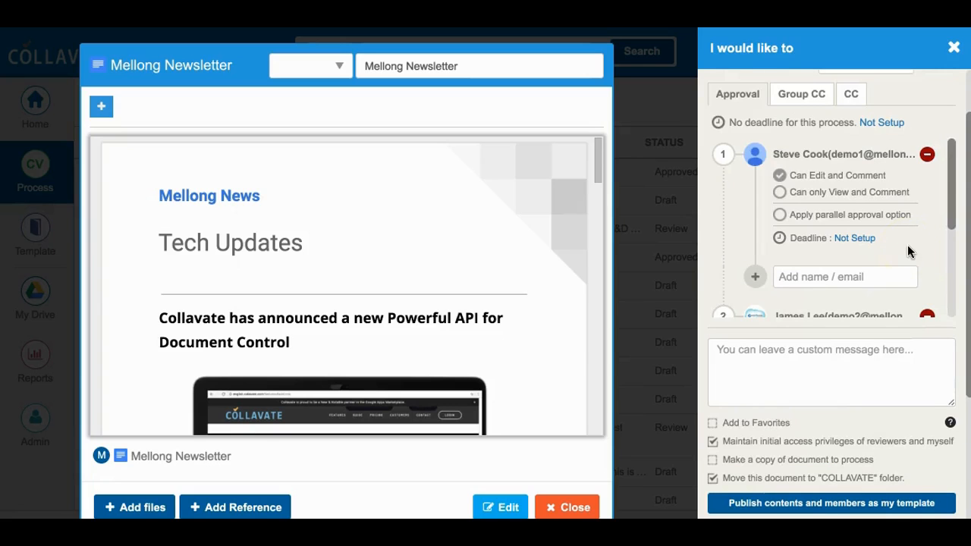
left_click(856, 238)
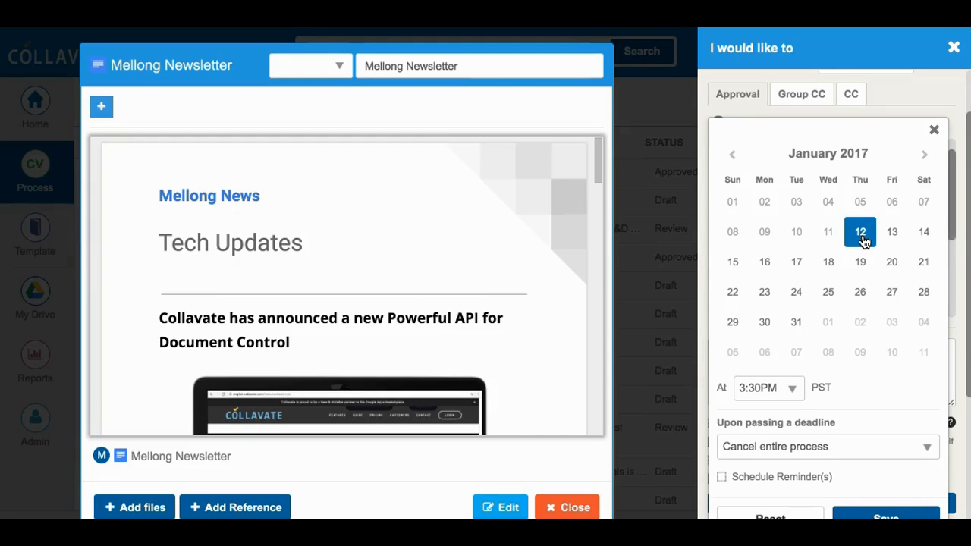
left_click(861, 234)
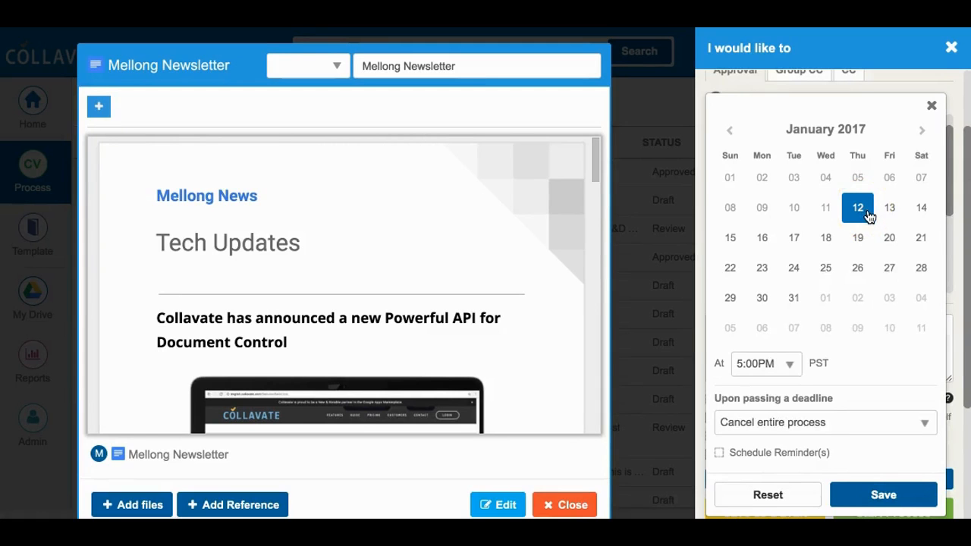
left_click(794, 366)
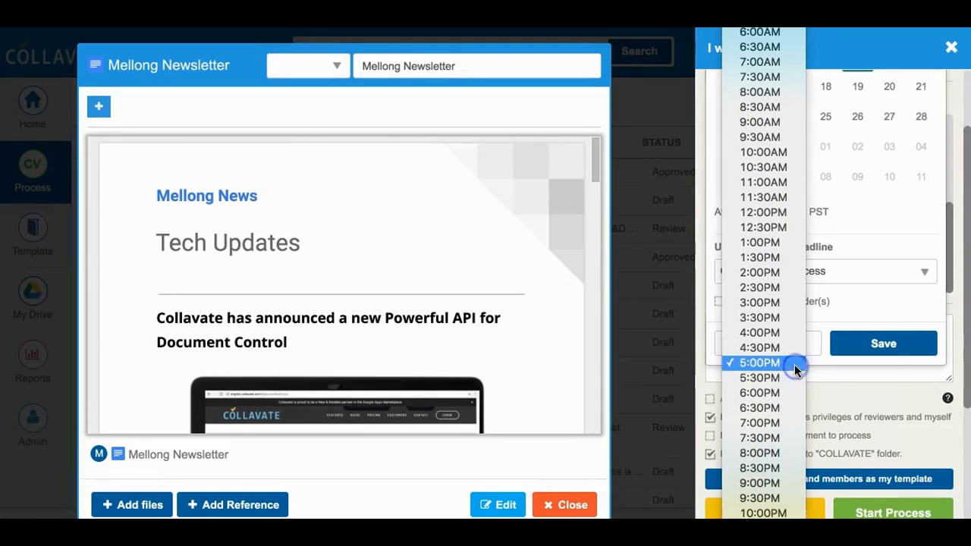
scroll(784, 311, "down", 3)
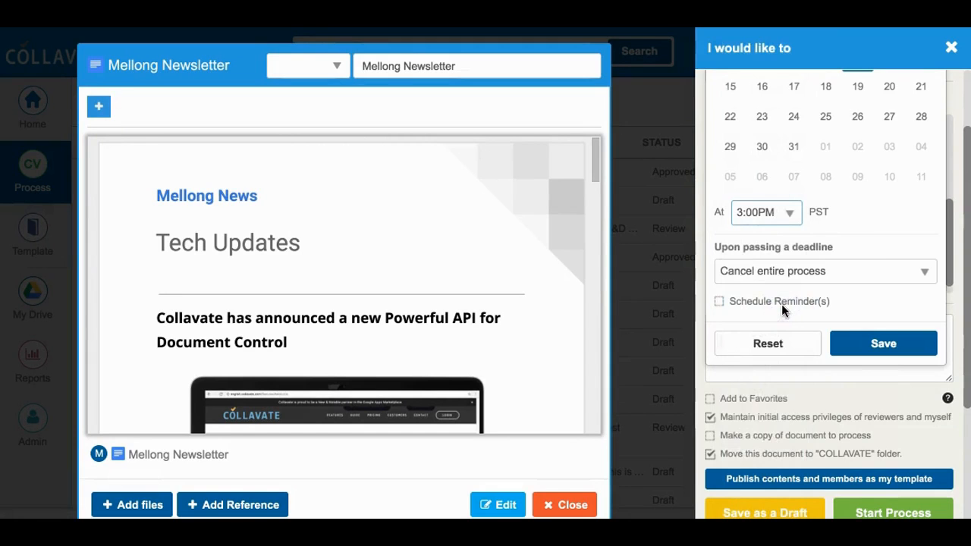
left_click(928, 273)
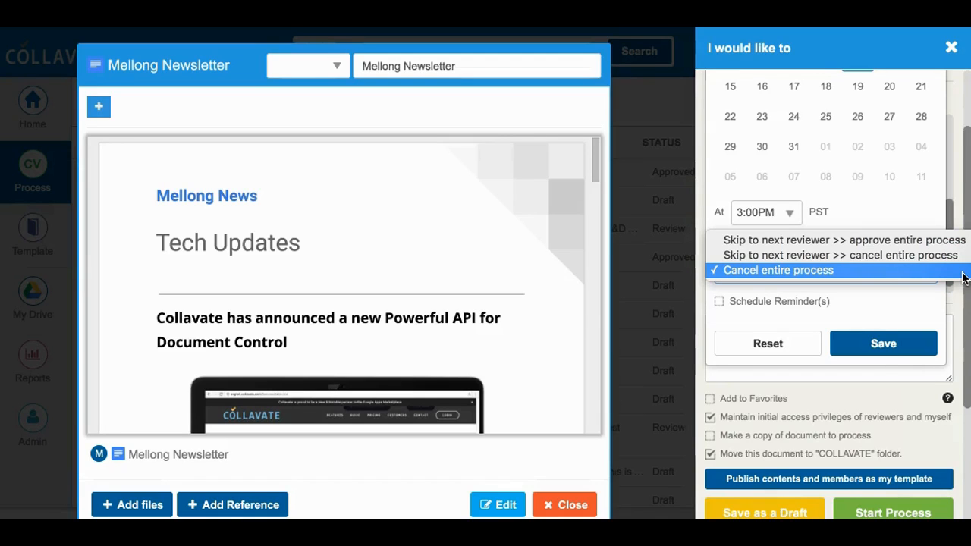
left_click(961, 275)
left_click(937, 255)
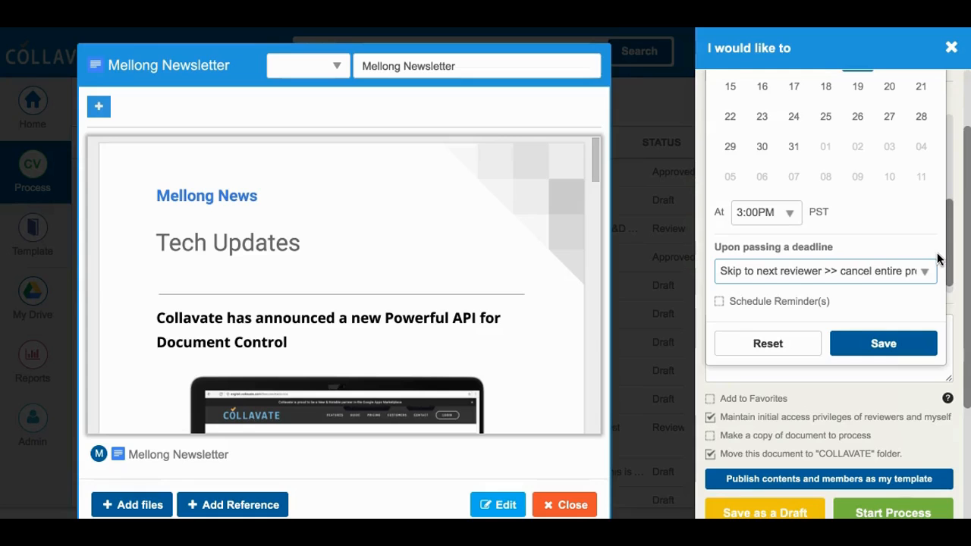
Schedule a reminder 1 hour before the first reviewer's deadline and save the deadline settings.
left_click(720, 302)
left_click(737, 323)
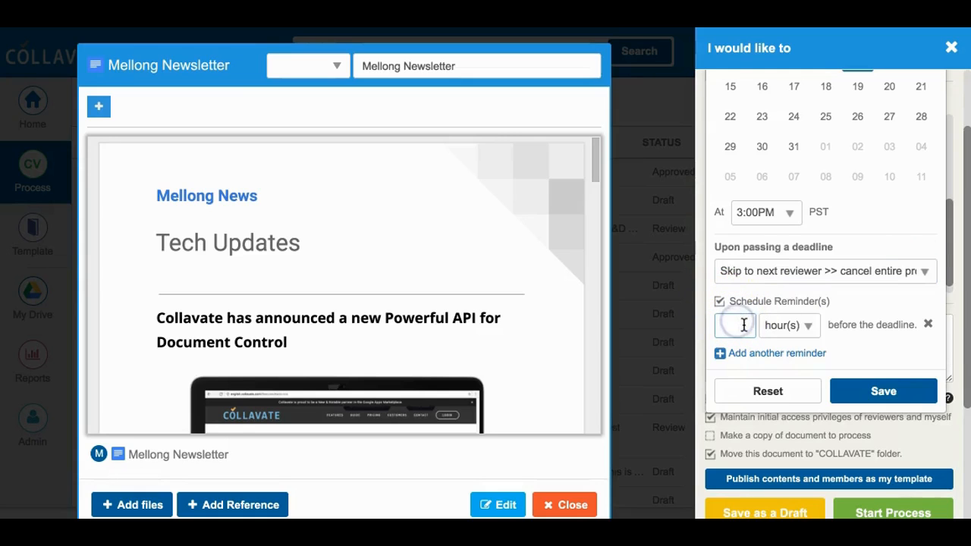
type("1")
scroll(744, 325, "down", 1)
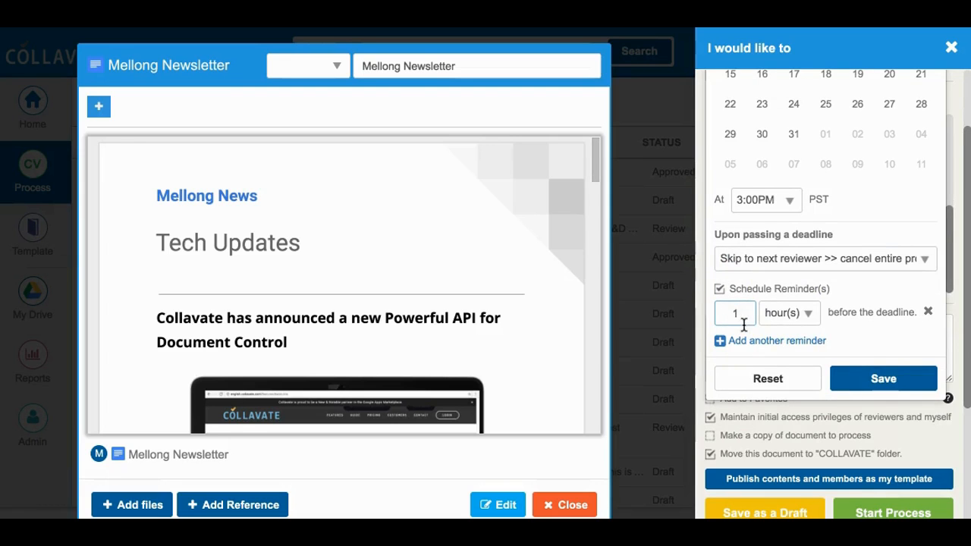
left_click(834, 379)
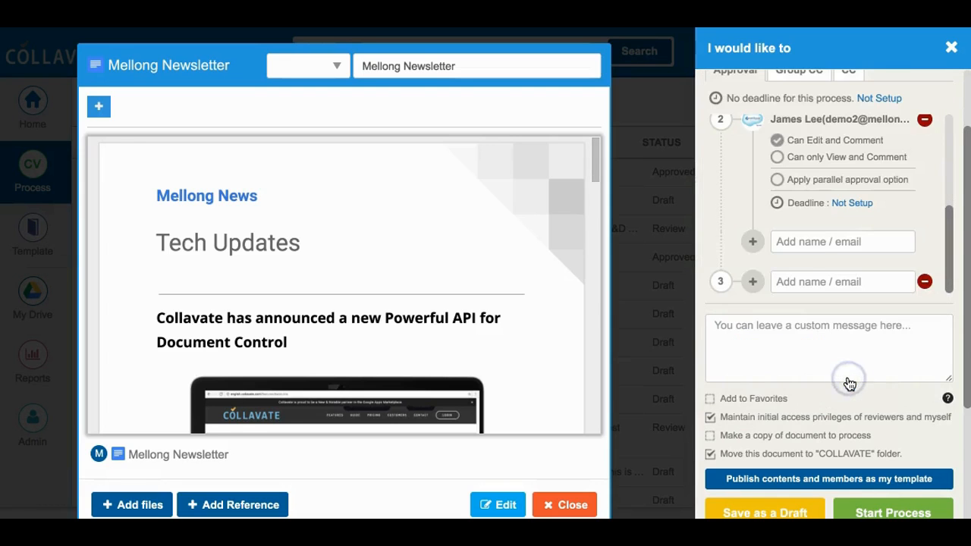
Save a deadline of January 13, 2017 at 11:00AM for the second reviewer and start the approval process.
scroll(924, 285, "up", 2)
scroll(925, 285, "up", 2)
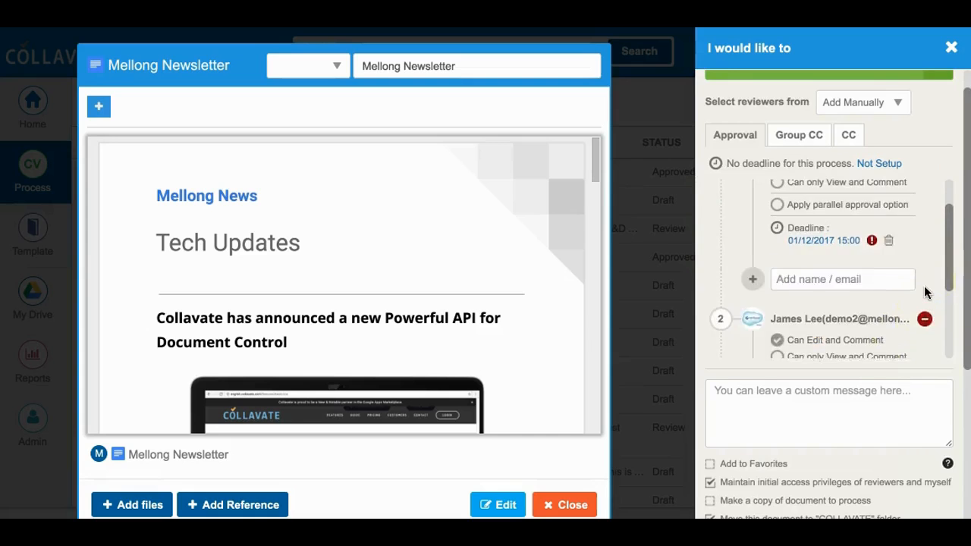
scroll(924, 291, "up", 3)
scroll(924, 292, "down", 3)
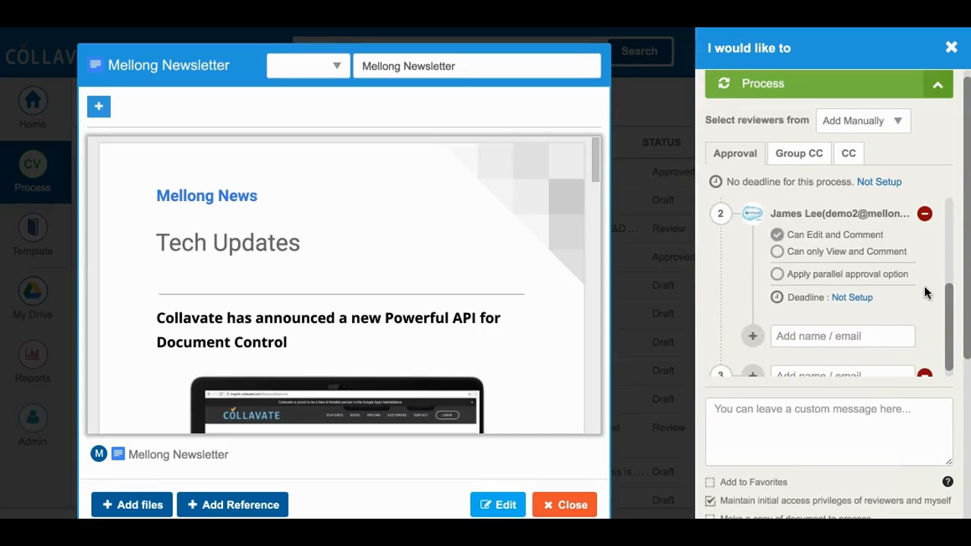
left_click(852, 298)
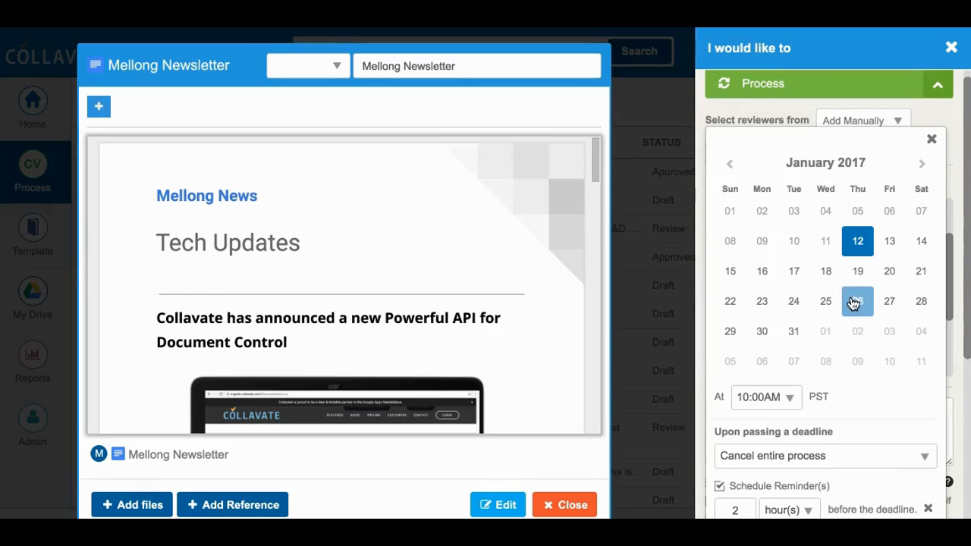
left_click(893, 245)
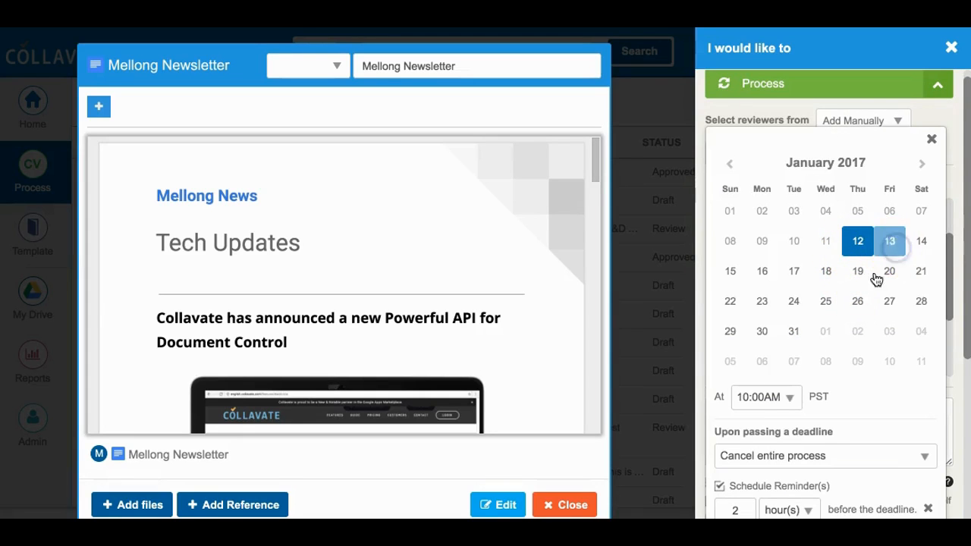
left_click(786, 396)
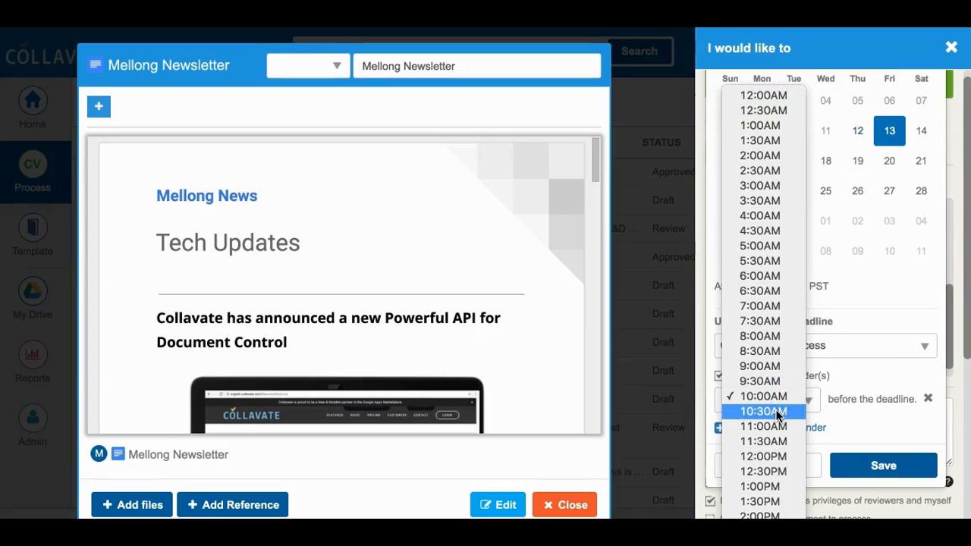
left_click(777, 427)
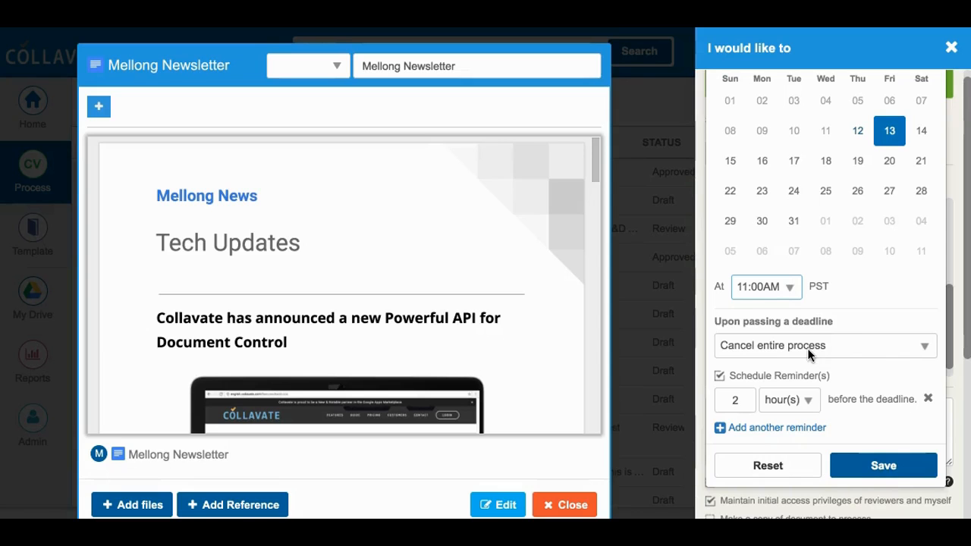
left_click(866, 460)
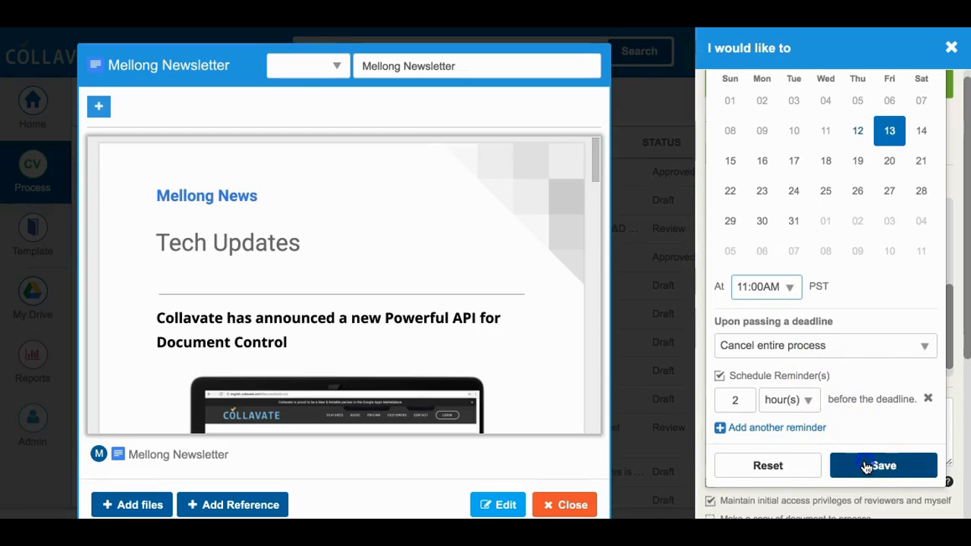
scroll(867, 468, "down", 4)
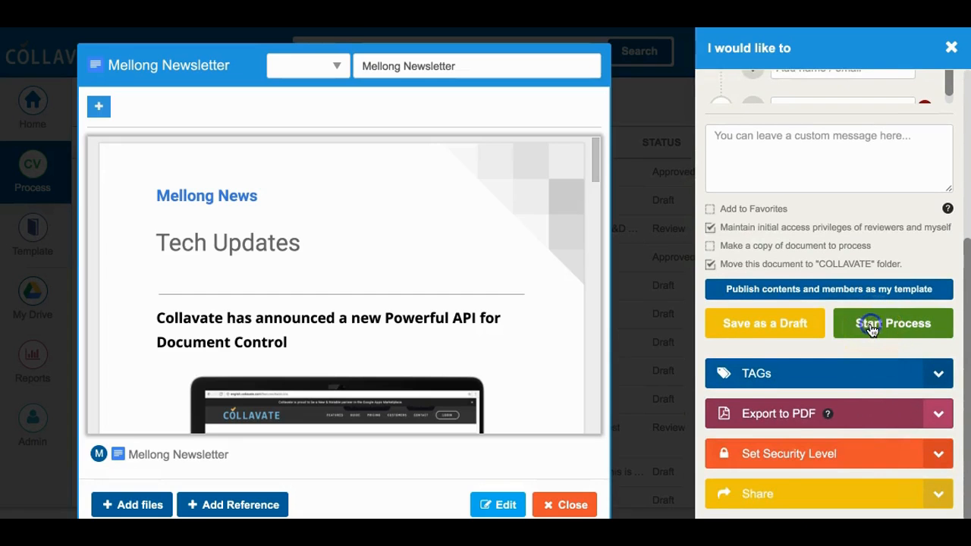
left_click(871, 328)
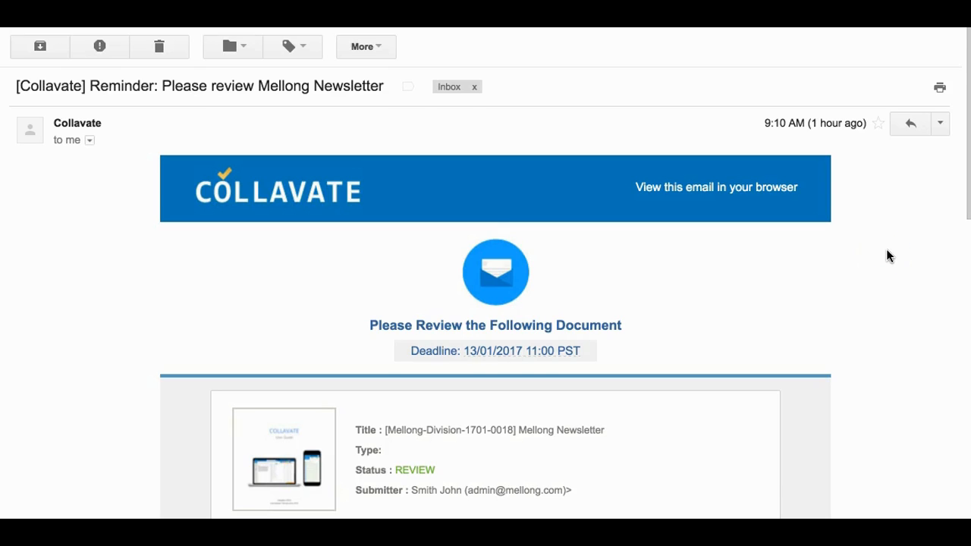
Read through the Mellong Newsletter review reminder e-mail and open the document in Collavate for review.
scroll(888, 256, "down", 5)
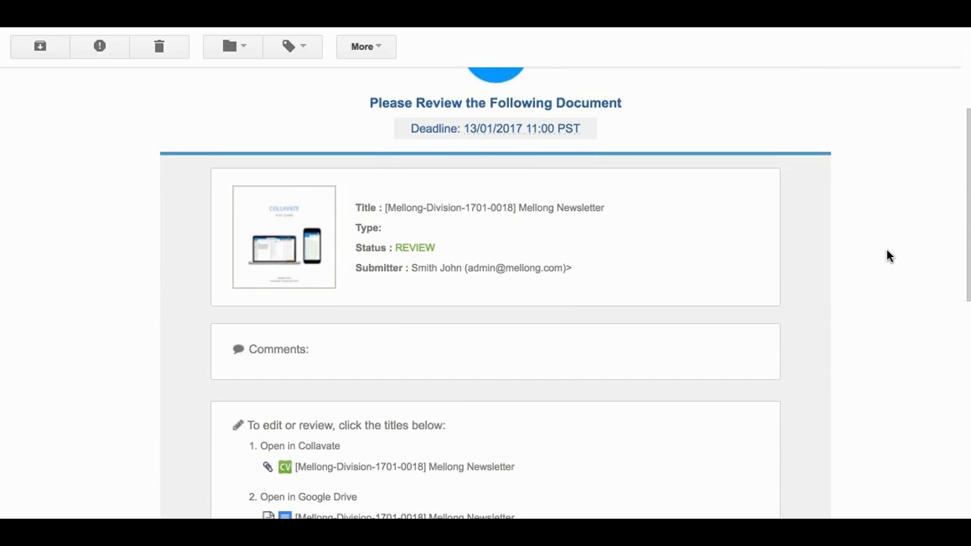
scroll(887, 256, "down", 4)
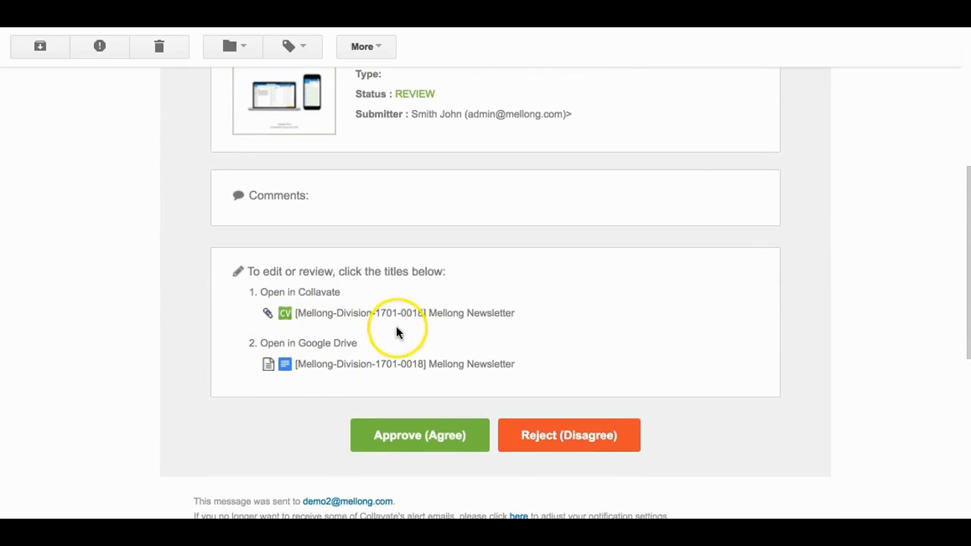
left_click(547, 437)
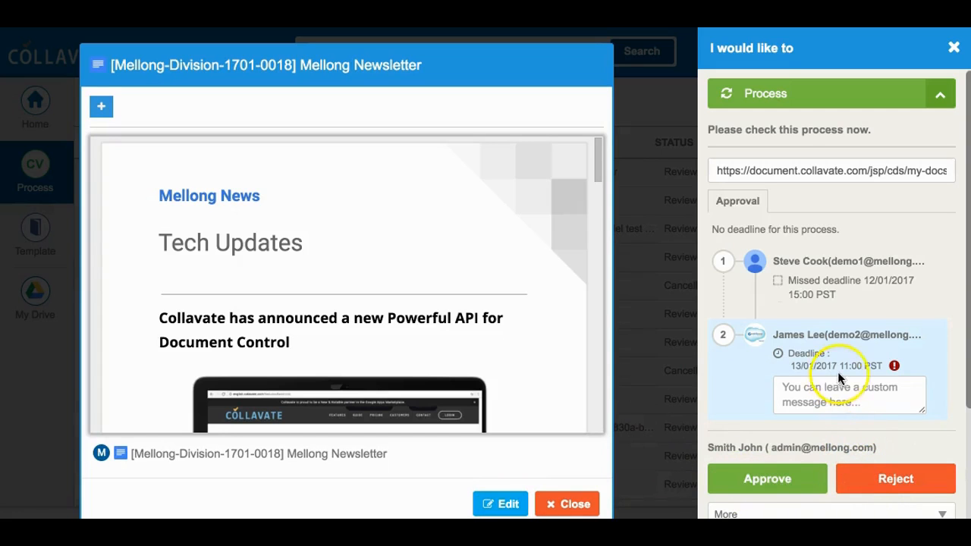
Approve the Mellong Newsletter as the second reviewer with the message "Great article! Let's get this published!".
left_click(832, 395)
type("Great ")
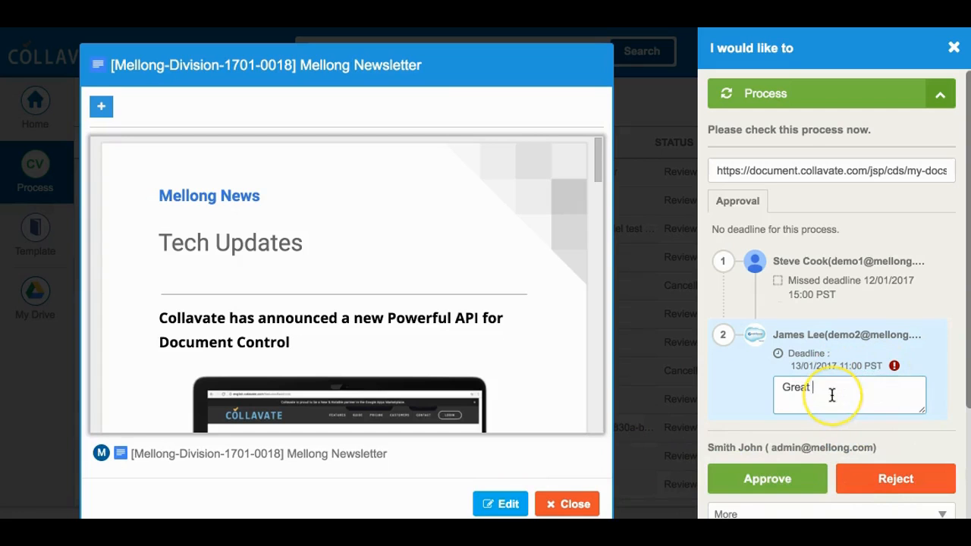
type("article! Let's get this published!")
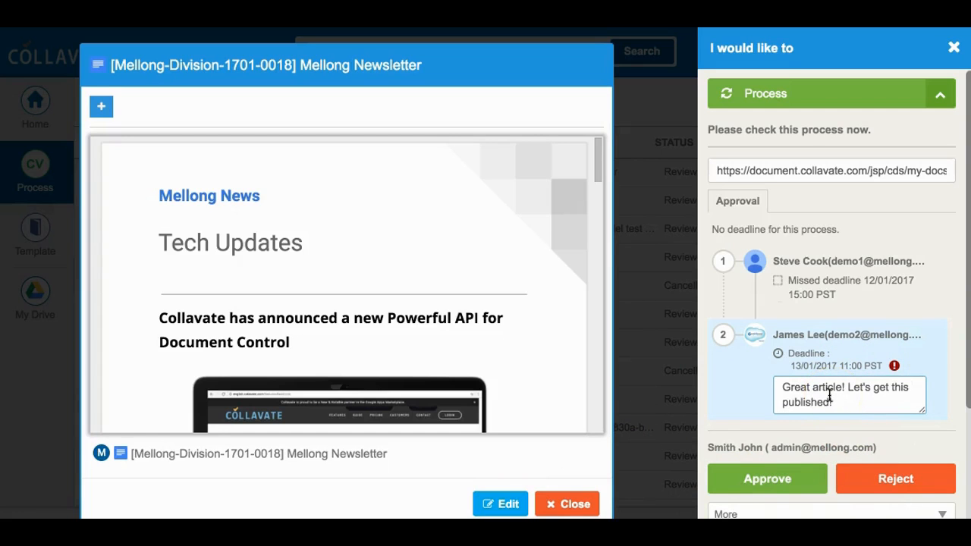
scroll(743, 410, "down", 2)
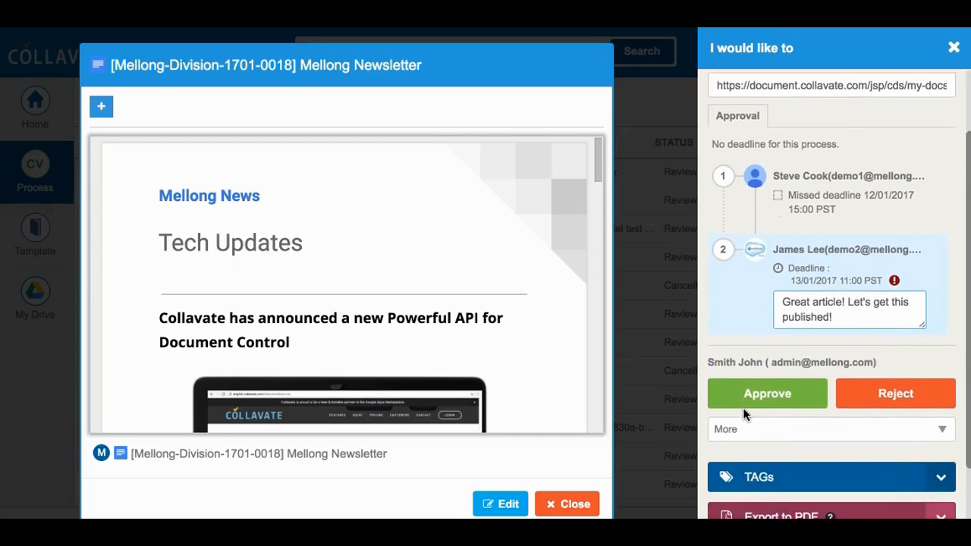
scroll(744, 412, "down", 1)
left_click(808, 378)
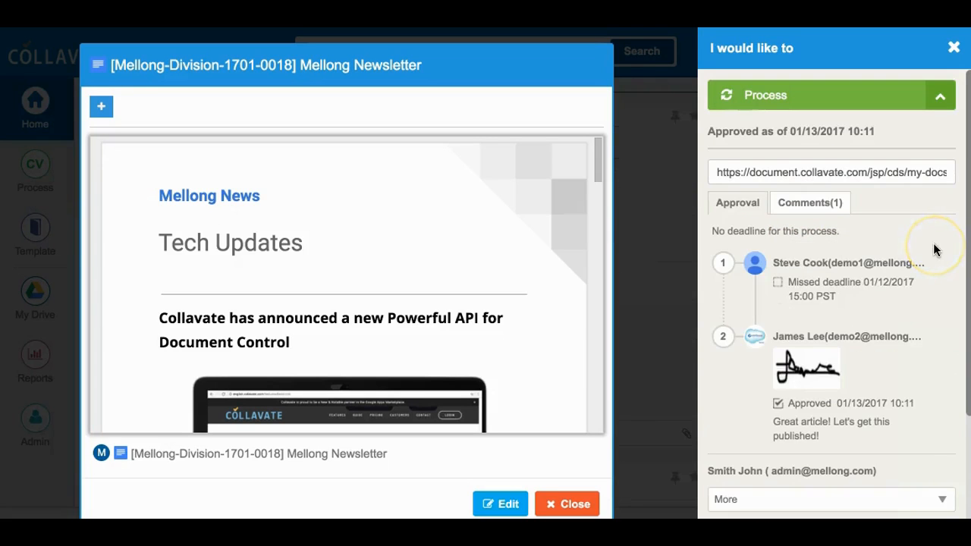
Export the approved Mellong Newsletter to PDF and open the resulting file.
scroll(935, 251, "down", 3)
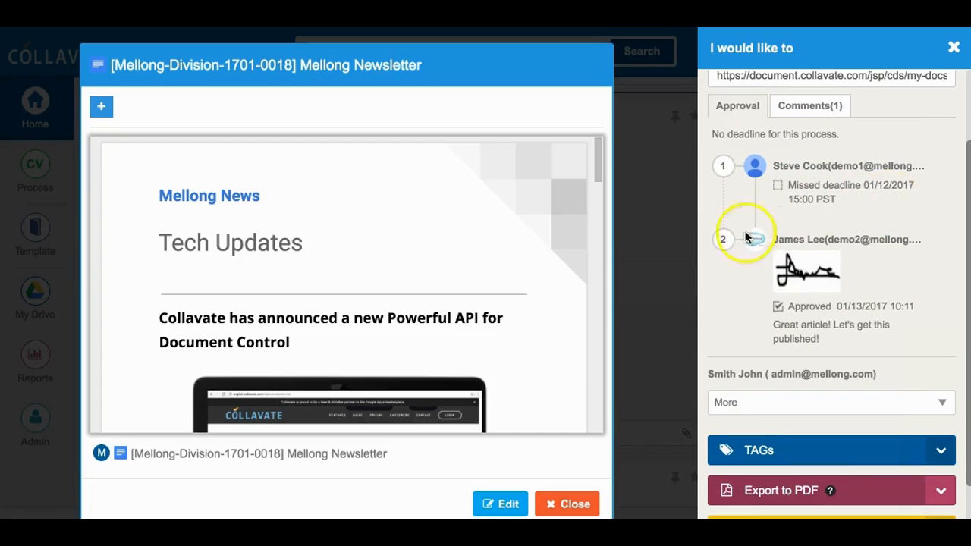
scroll(890, 322, "down", 3)
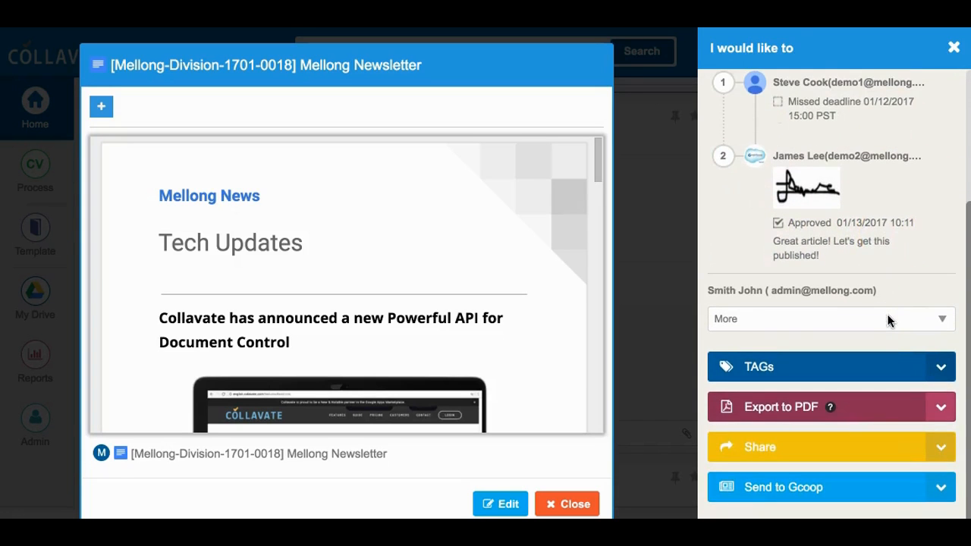
left_click(802, 410)
left_click(331, 278)
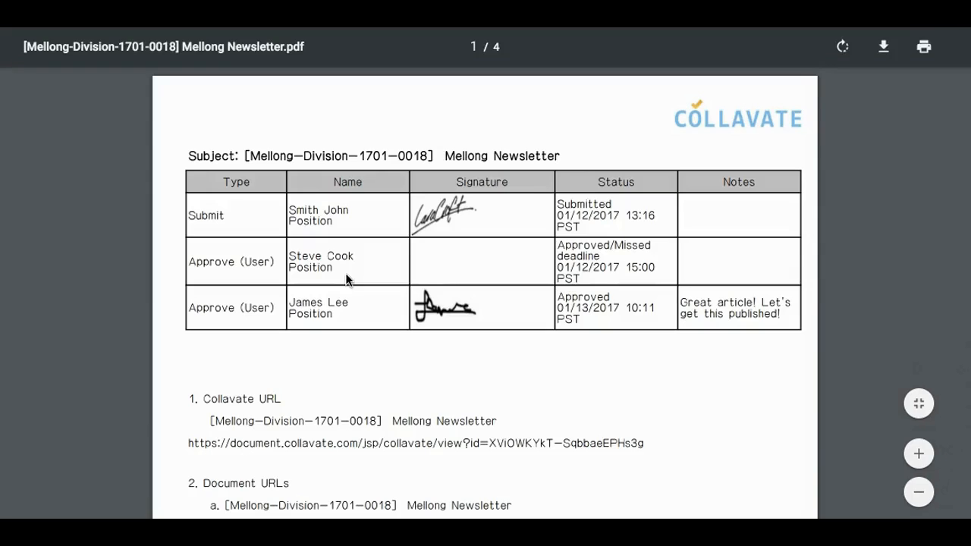
Look through the exported PDF, examining its approval table, document URLs and the newsletter content.
left_click(848, 297)
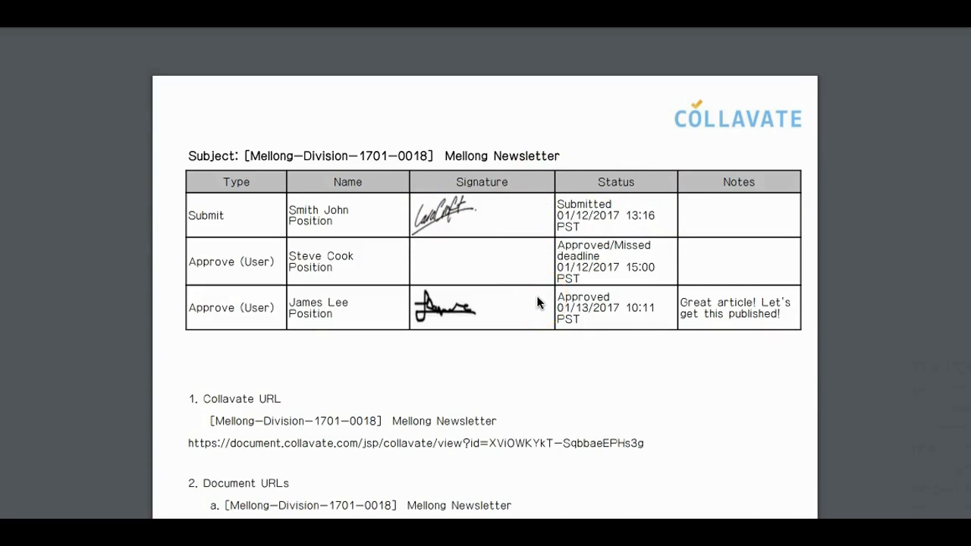
scroll(660, 372, "down", 10)
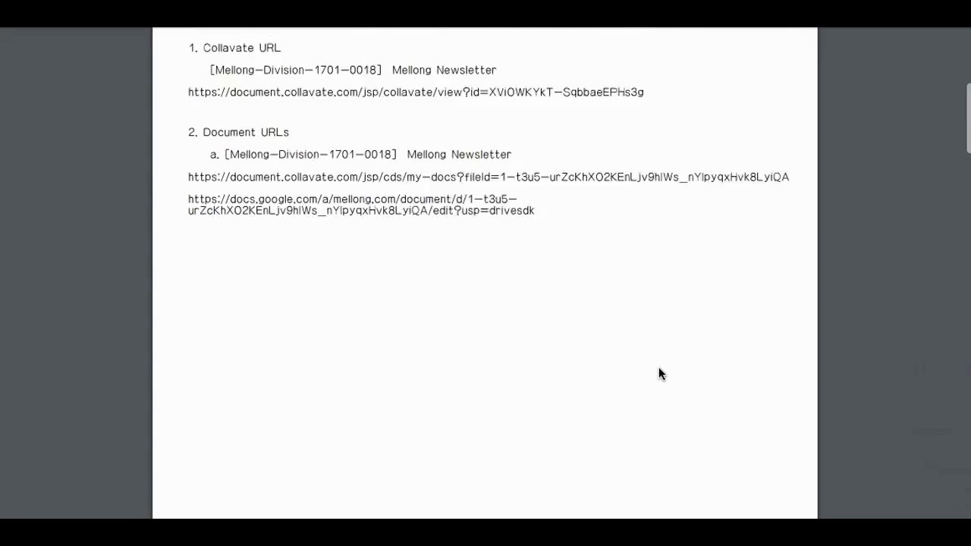
scroll(659, 372, "down", 3)
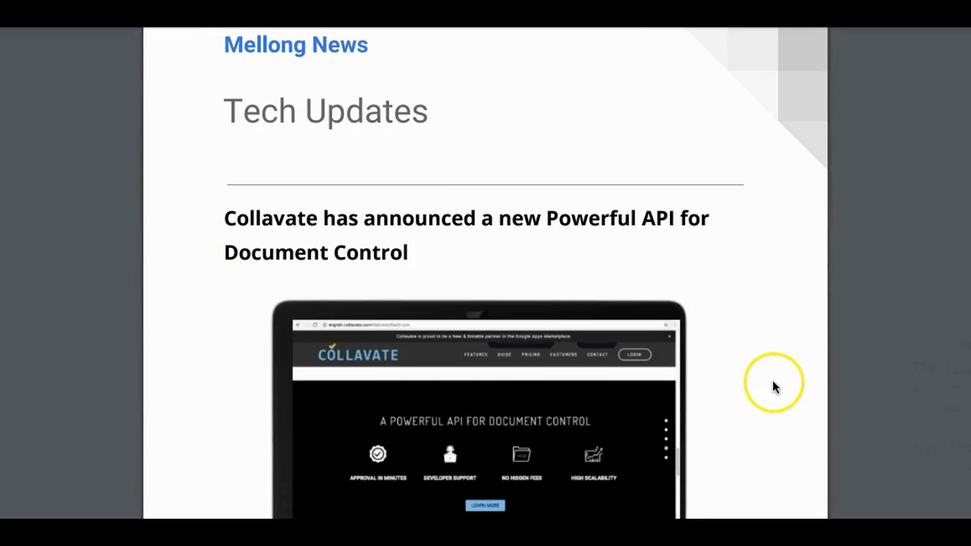